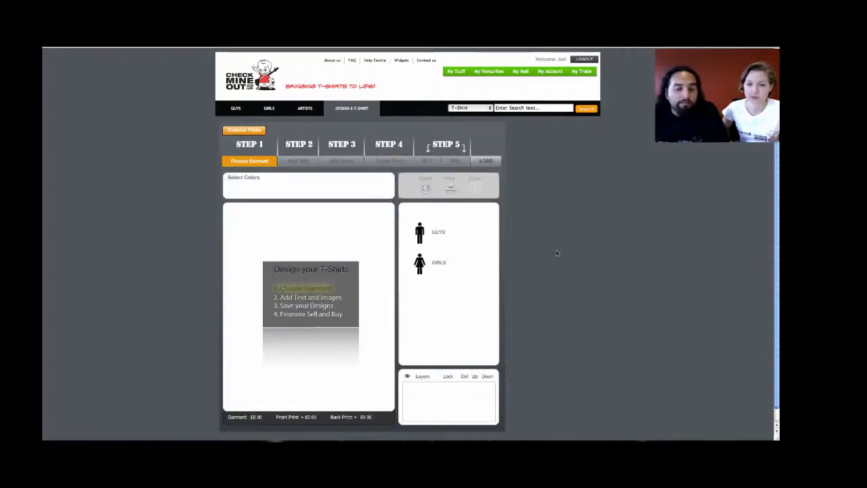
Step: Choose the Ken - Mens Classic T-shirt from the guys' garments
click(420, 231)
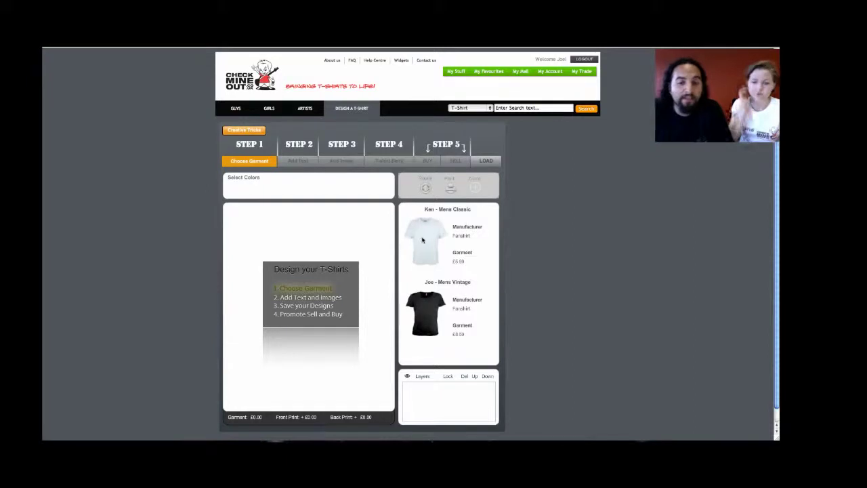
click(422, 238)
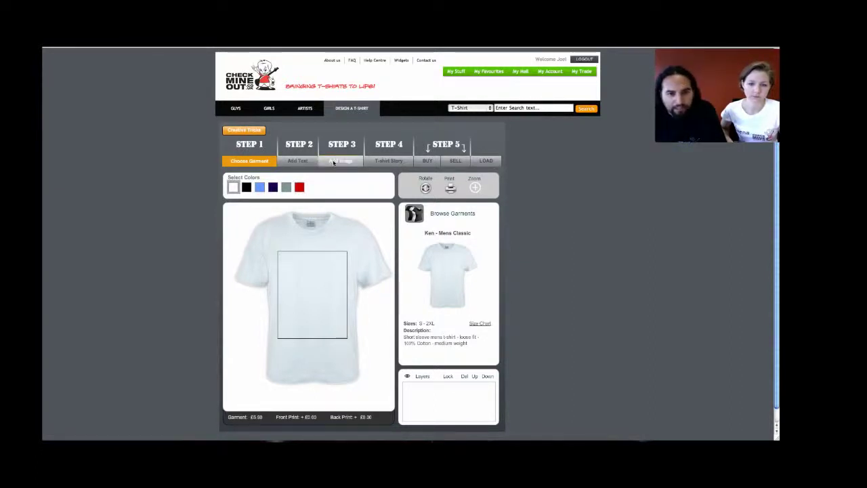
Step: Accept the upload terms and conditions and upload Sergifro.png onto the shirt
click(342, 163)
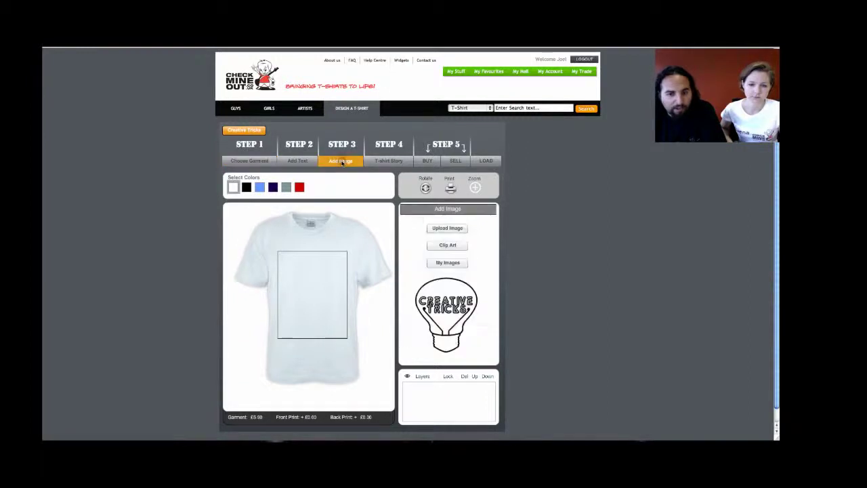
click(446, 228)
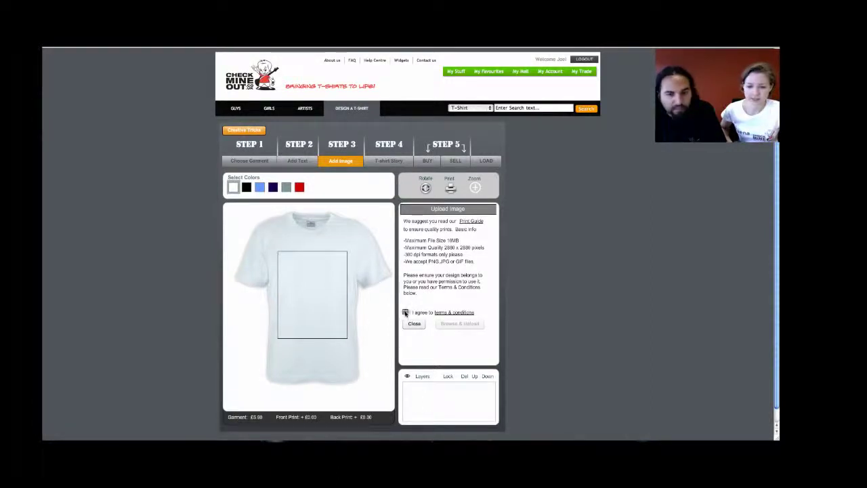
click(405, 312)
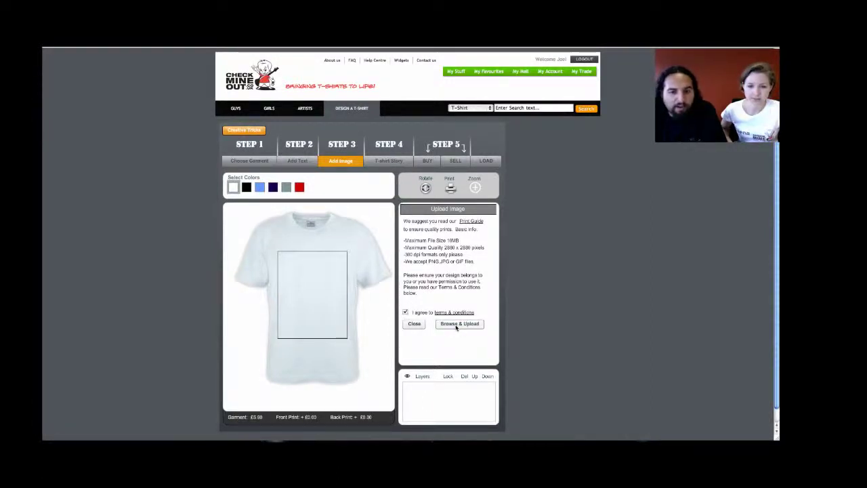
click(455, 324)
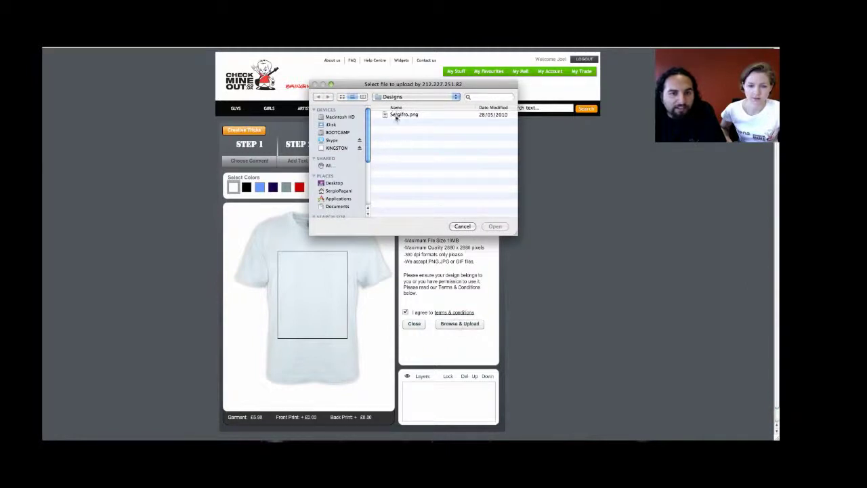
double_click(405, 115)
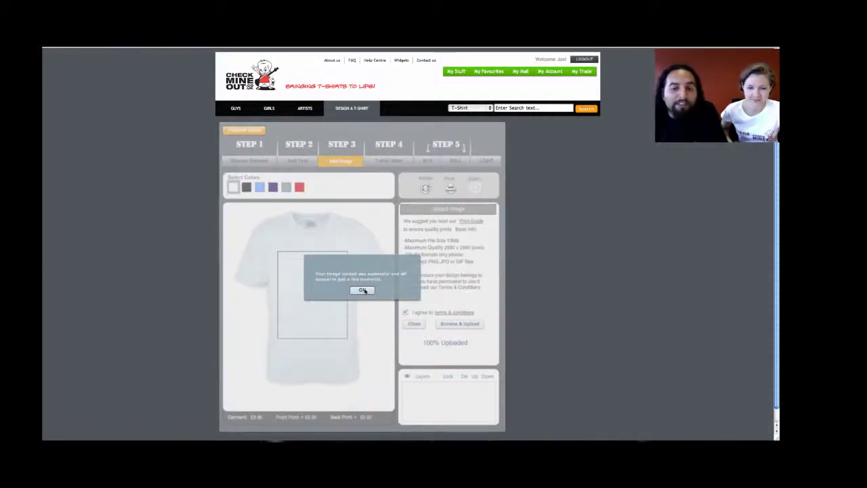
click(363, 291)
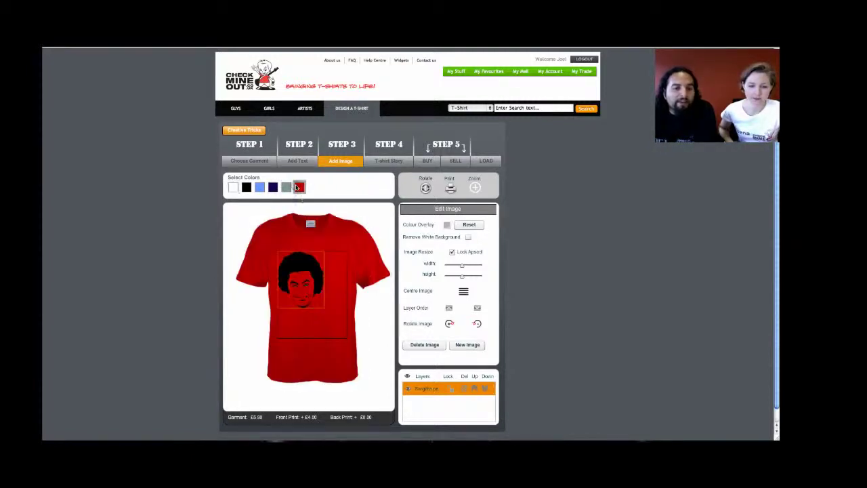
Step: Preview the shirt in red and return it to white
click(300, 187)
click(233, 187)
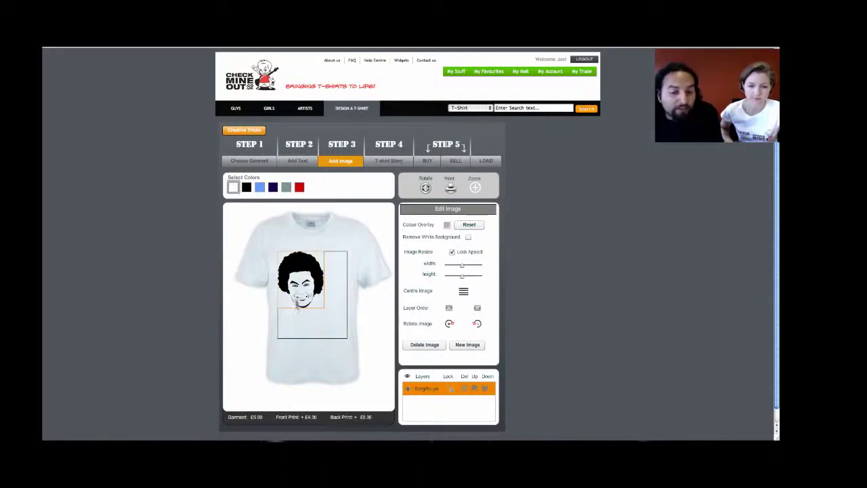
Step: Shrink the face image with its aspect locked, tilt it counterclockwise and position it near the centre of the print area
drag(297, 306, 307, 317)
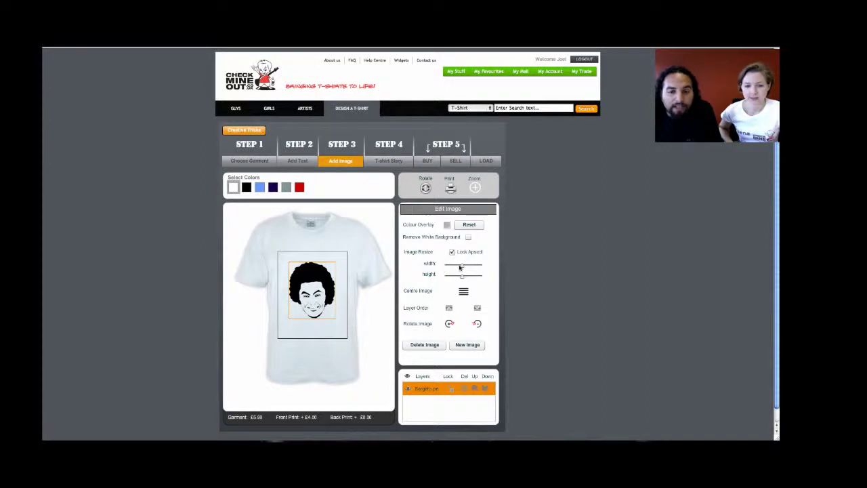
drag(462, 266, 458, 266)
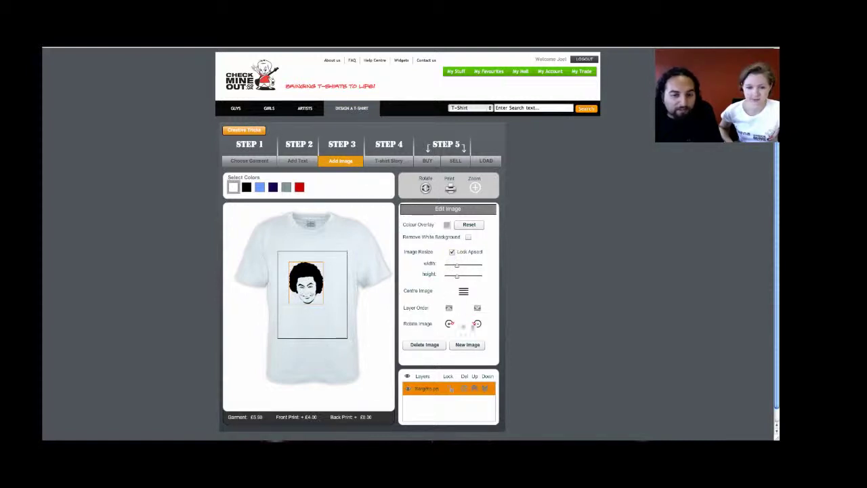
click(477, 324)
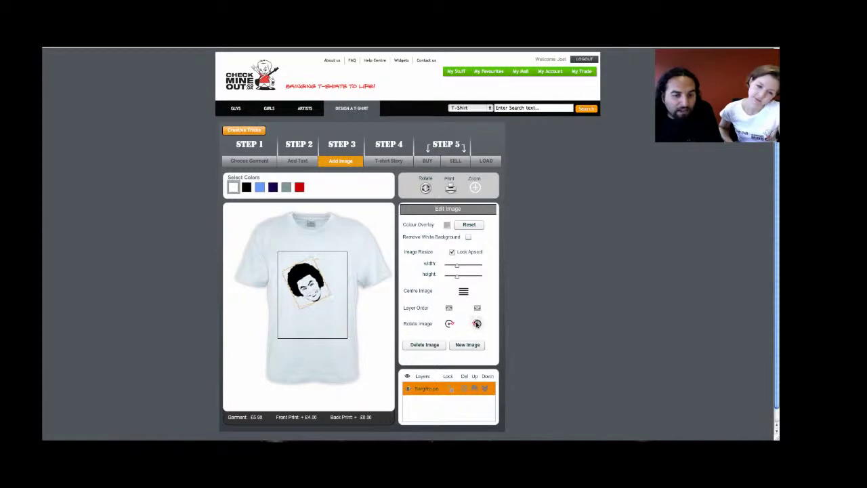
click(477, 324)
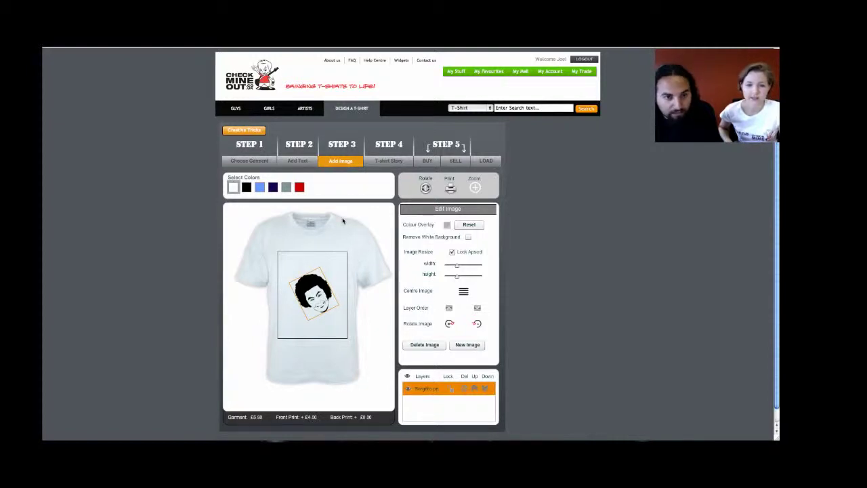
Step: Add a new text layer to the shirt reading "Afro"
click(293, 160)
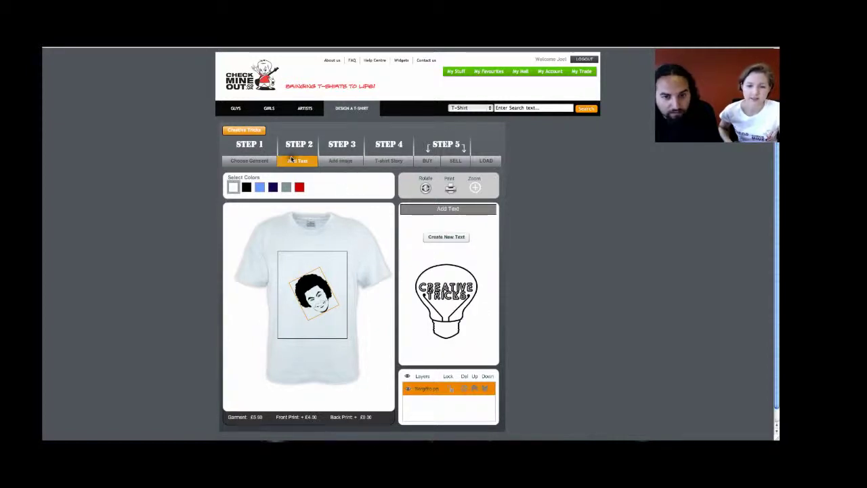
click(450, 237)
double_click(453, 231)
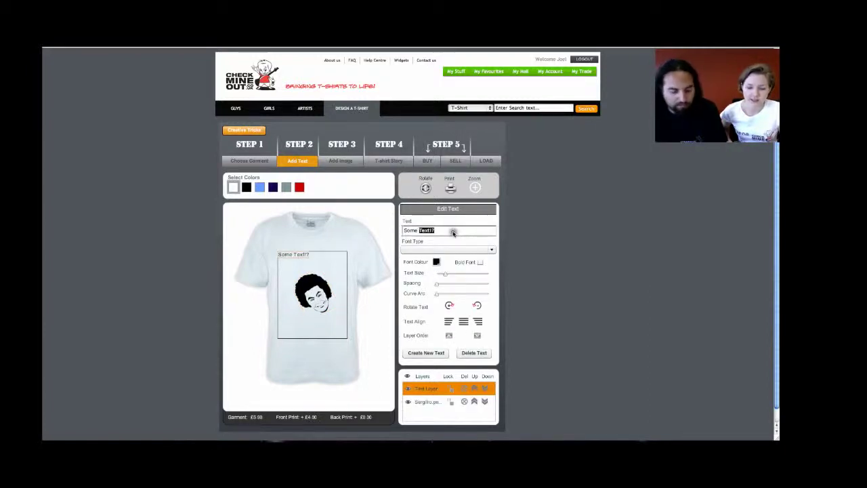
triple_click(453, 231)
text(Afro)
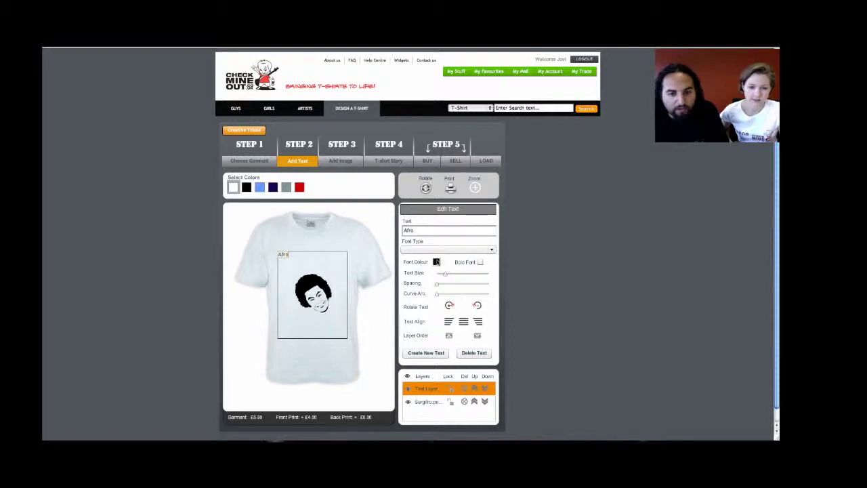
Step: Format the Afro text in the Comic Solid font, enlarge it and colour it blue
click(441, 249)
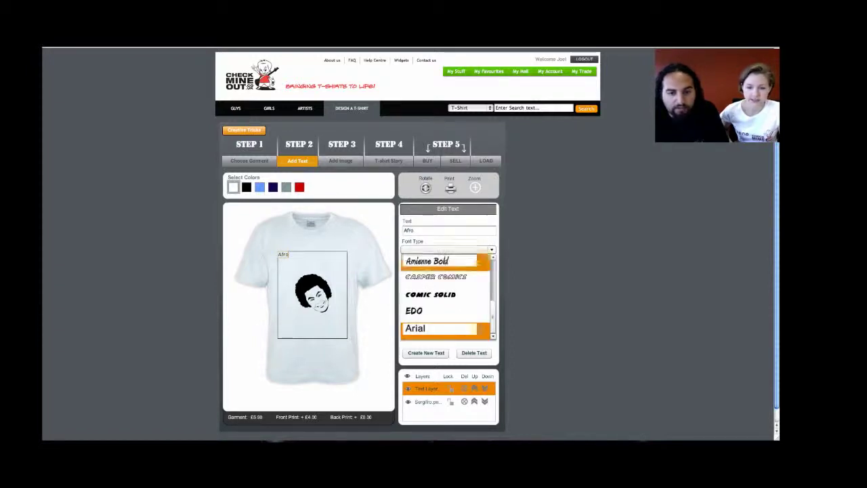
click(436, 294)
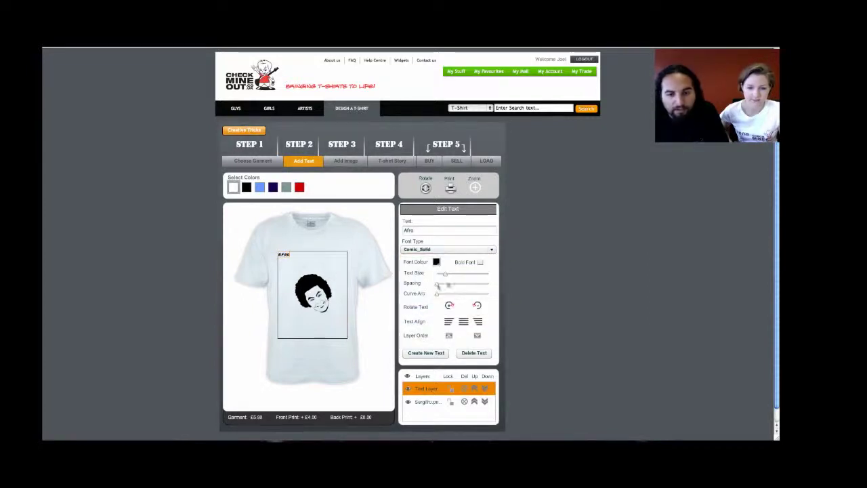
drag(445, 276, 459, 273)
click(436, 262)
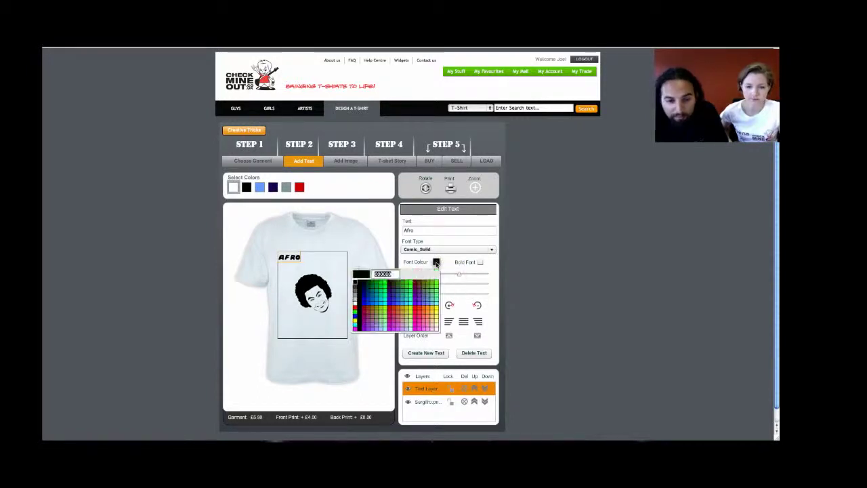
click(354, 317)
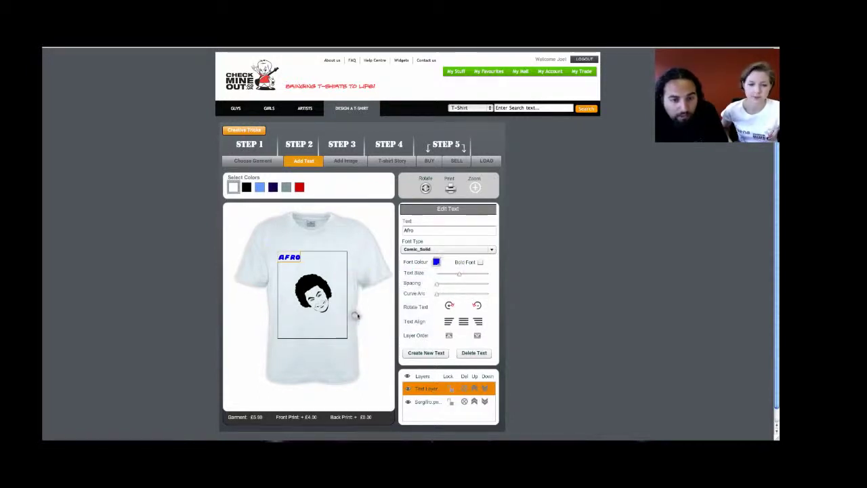
Step: Place the Afro text above the head and adjust its size, spacing, arc and rotation to follow the hair
drag(296, 263, 308, 272)
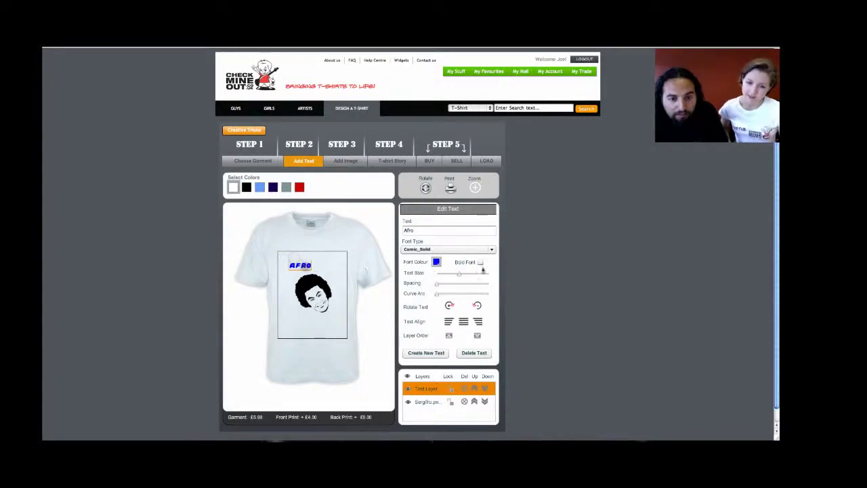
drag(459, 273, 446, 293)
click(449, 285)
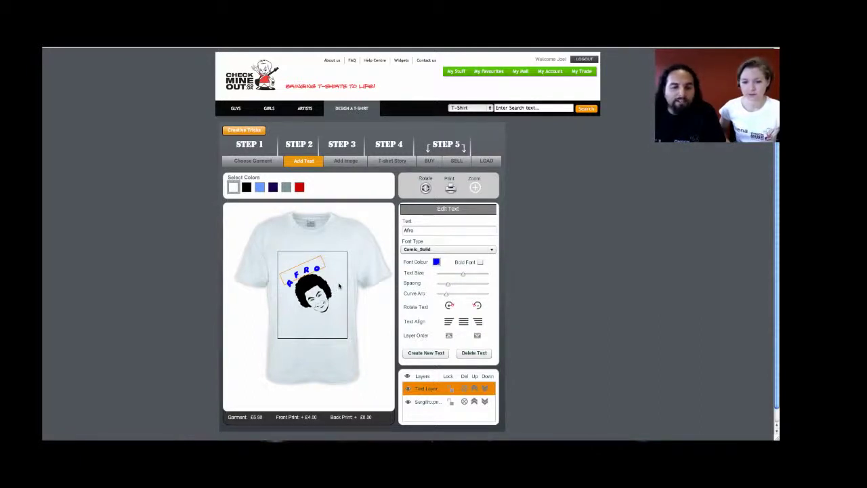
Step: Create a second text layer reading "DISIAC"
click(438, 353)
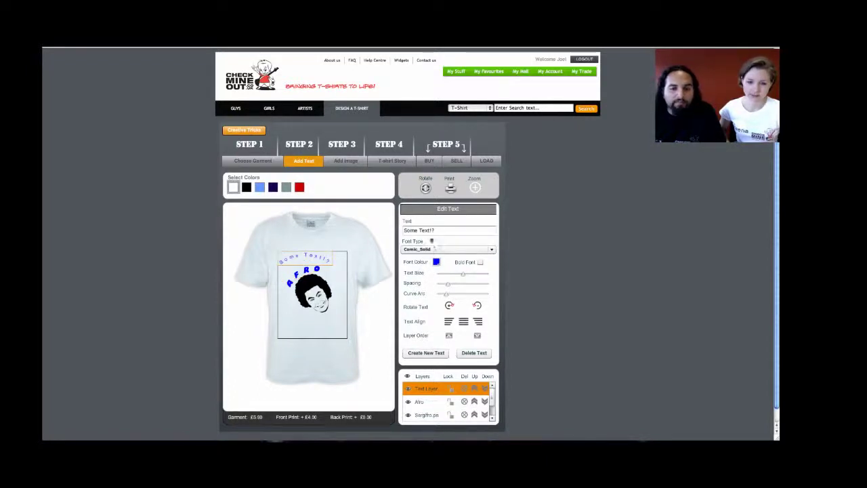
triple_click(438, 232)
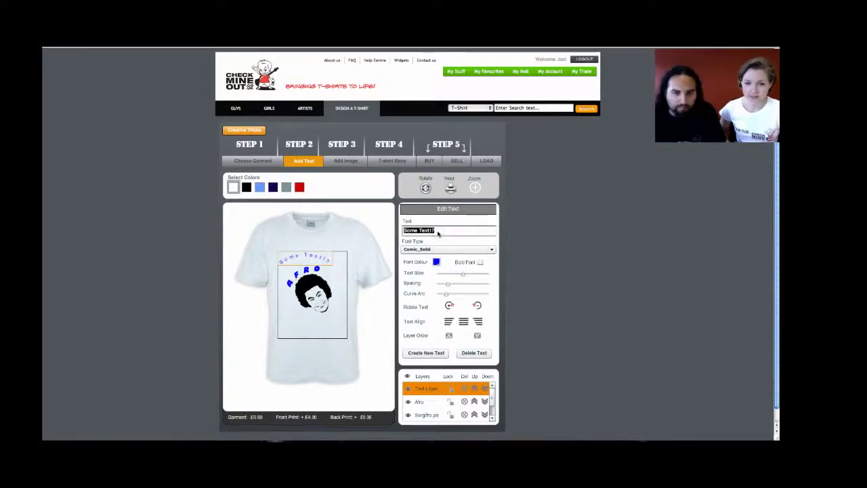
text(DI)
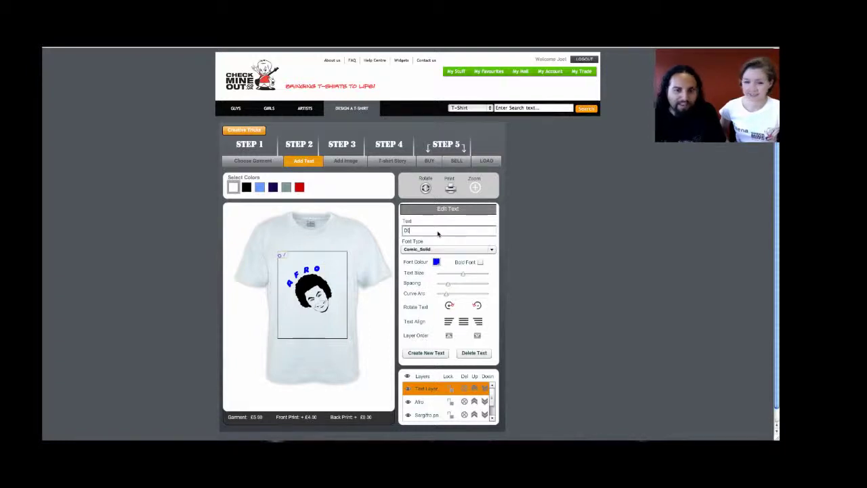
text(SIAC)
Step: Set the DISIAC text in the Casper Comics font and place it below the face
click(492, 250)
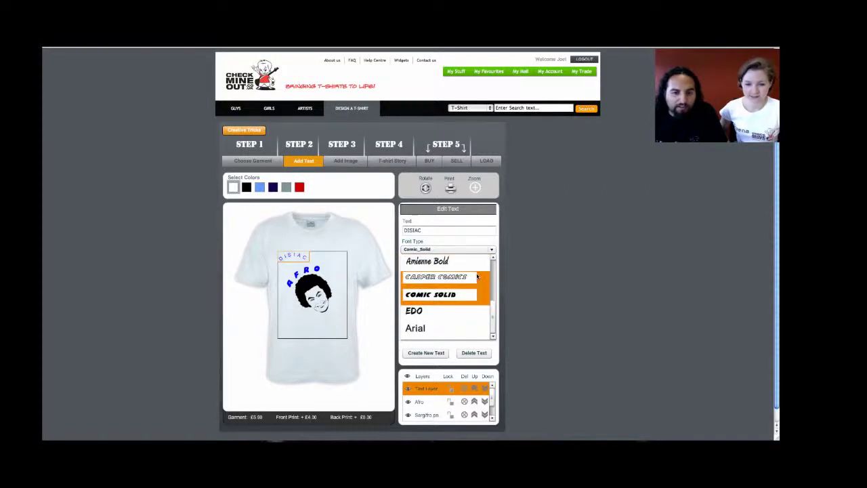
click(477, 277)
drag(302, 266, 312, 328)
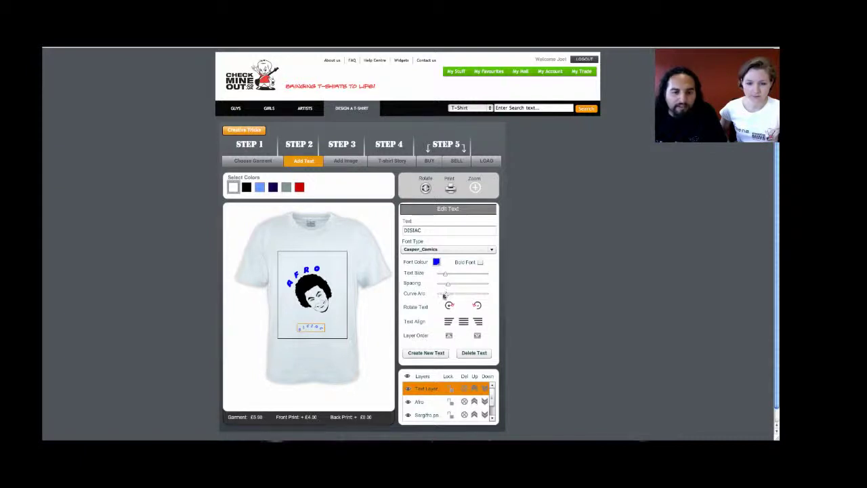
Step: Remove the DISIAC text's curve, make it larger, bold and more widely spaced, and centre it under the face
drag(446, 295, 452, 275)
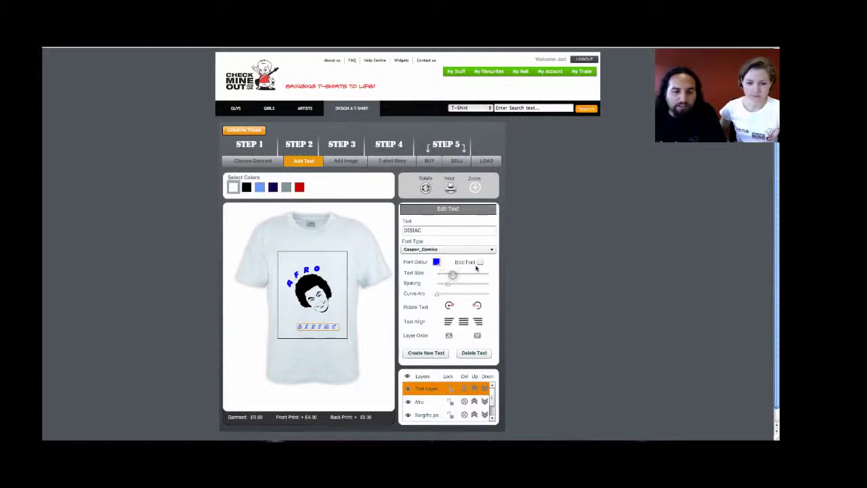
click(480, 262)
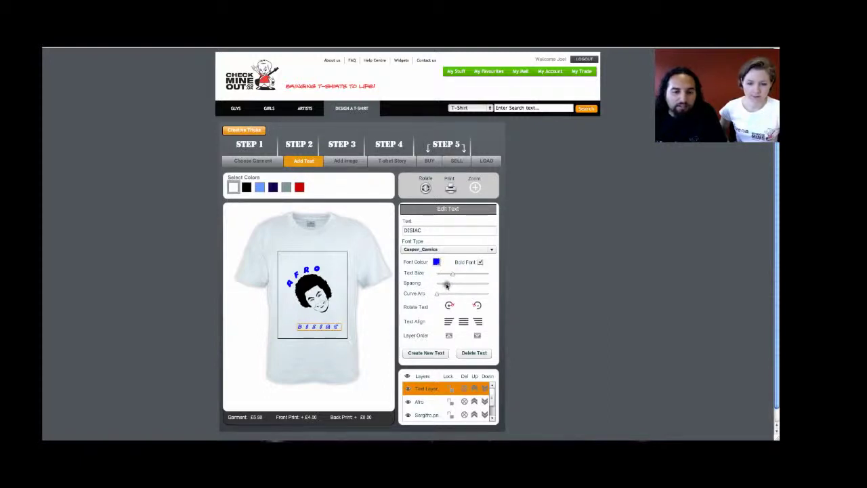
drag(447, 285, 463, 285)
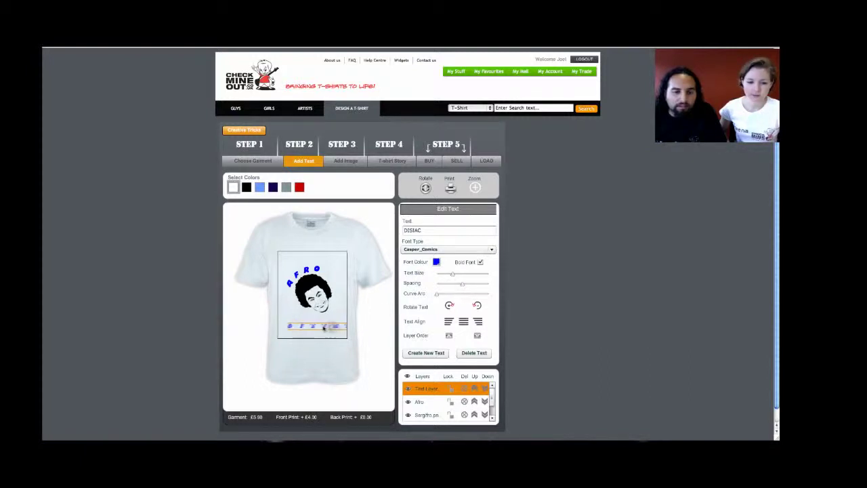
drag(323, 328, 316, 323)
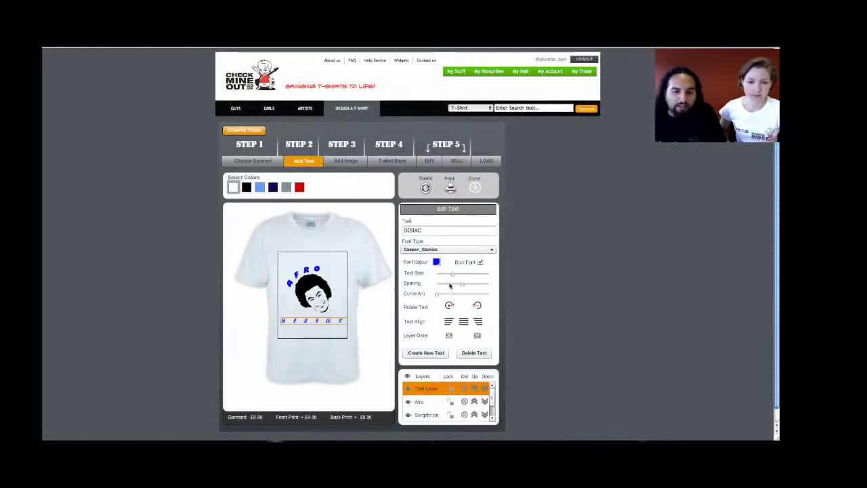
Step: Colour the DISIAC text green and slightly tighten its letter spacing
click(436, 262)
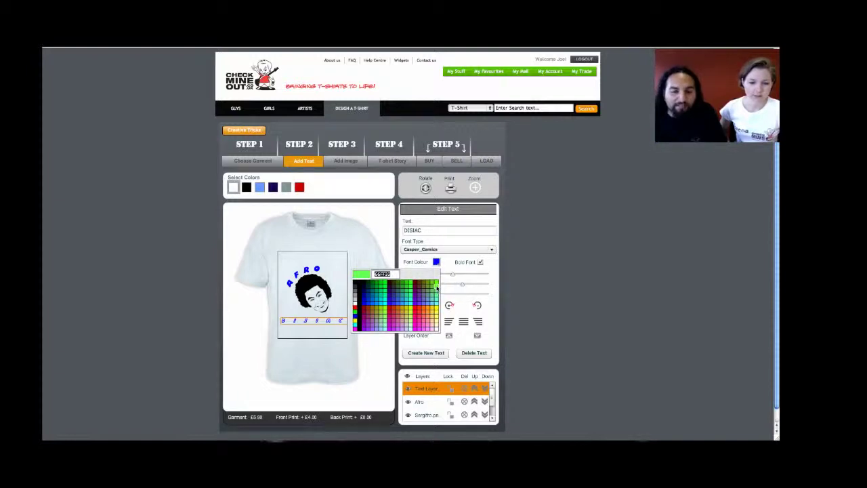
click(381, 287)
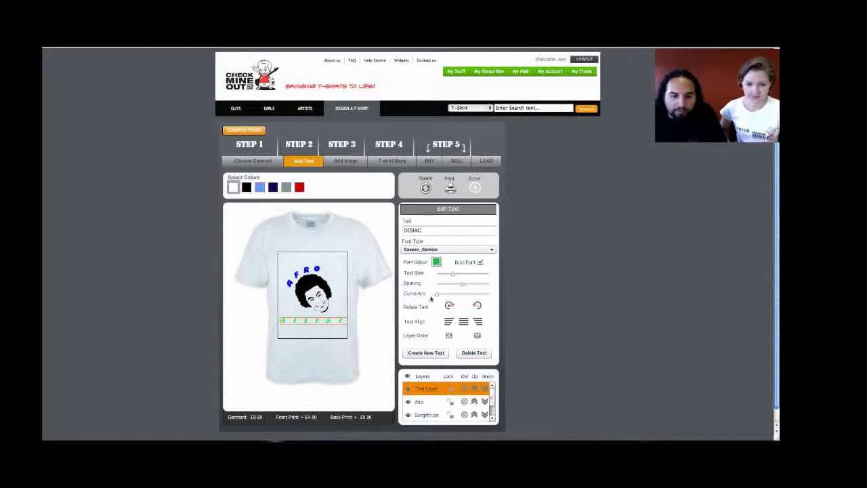
drag(463, 283, 459, 283)
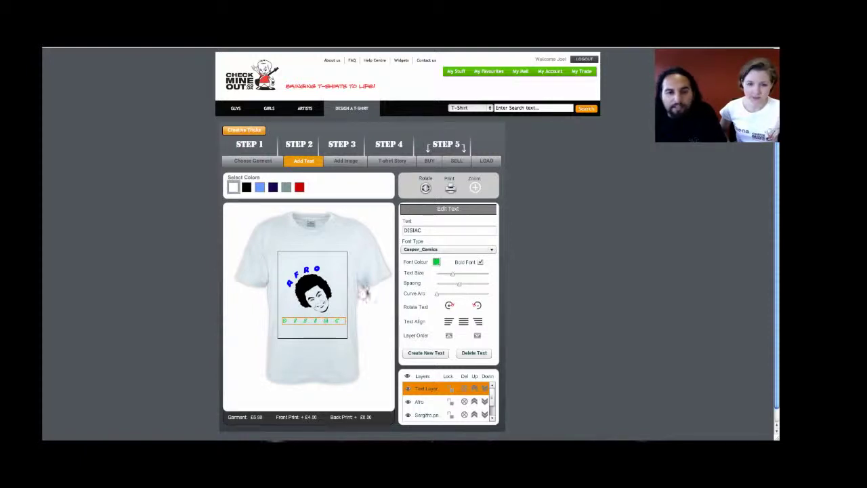
Step: Add the black paint stroke from the Graphic Artist clip art category to the shirt's front
click(345, 161)
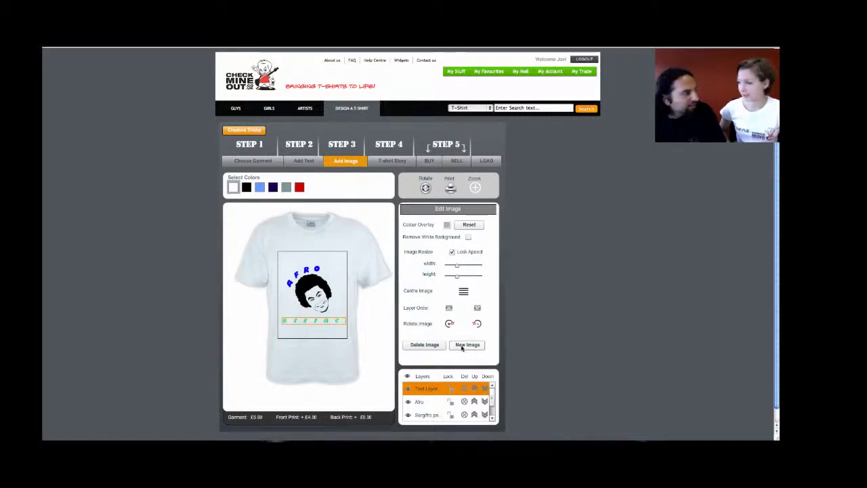
click(462, 345)
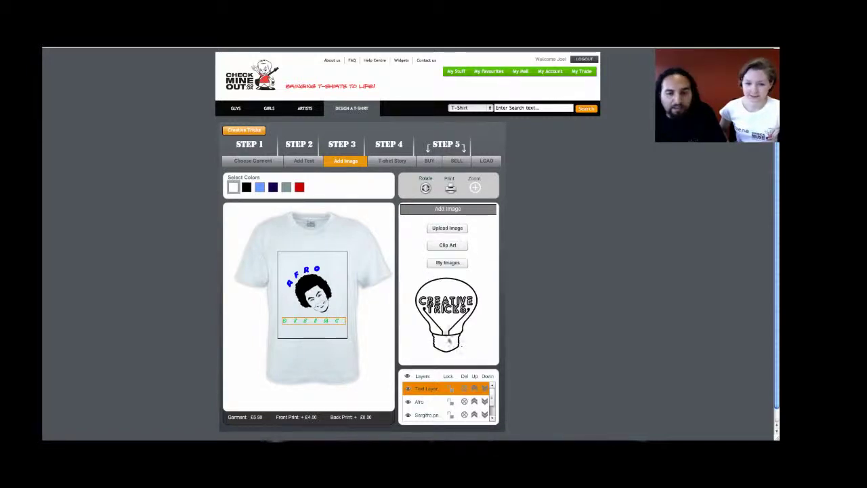
click(453, 247)
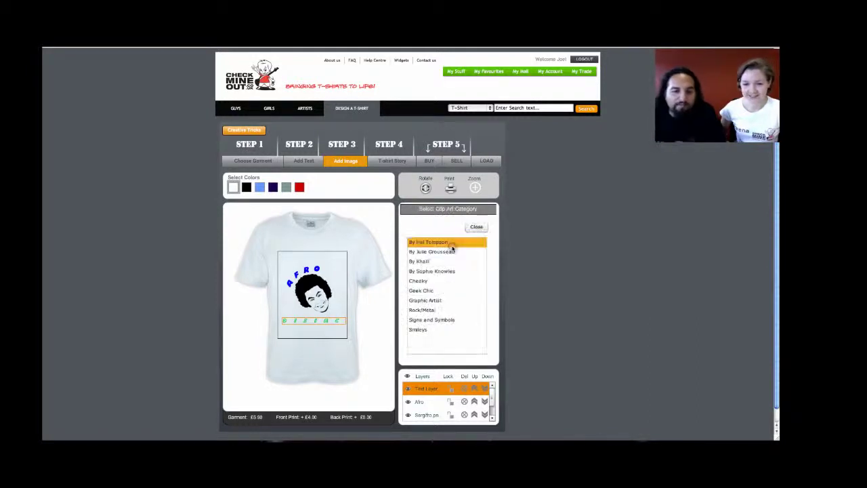
click(433, 301)
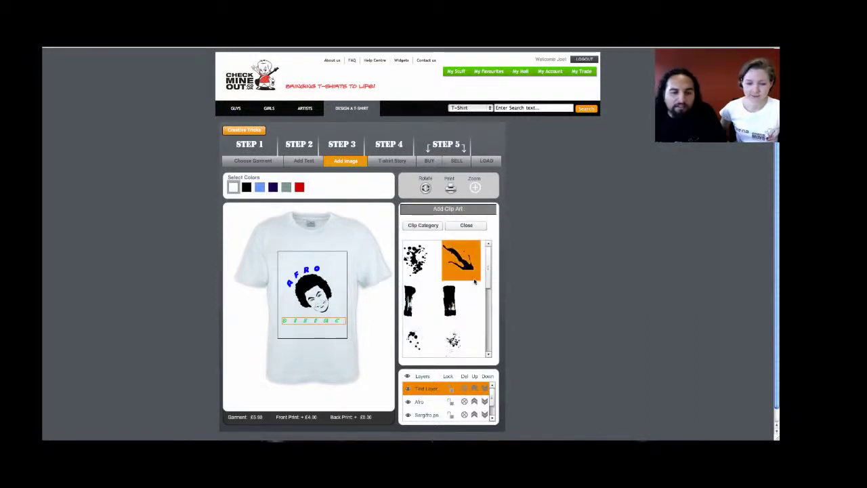
click(428, 295)
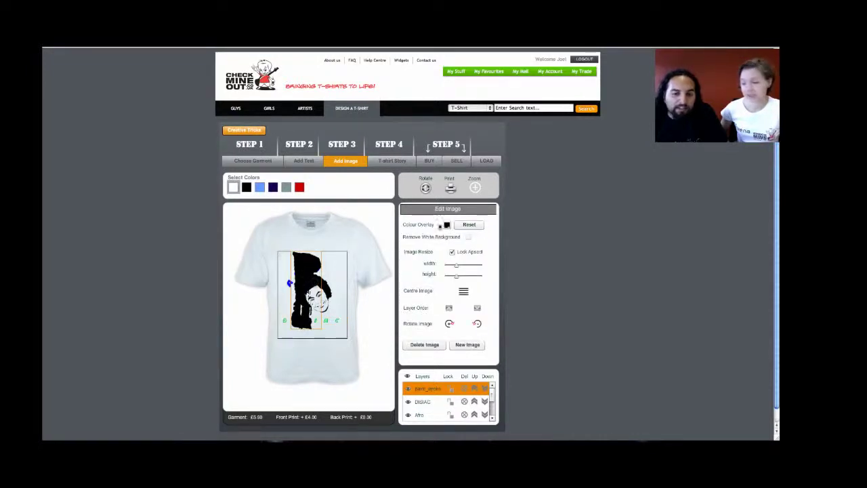
Step: Colour the paint stroke light pink and rotate it clockwise until it lies diagonally across the design
click(446, 225)
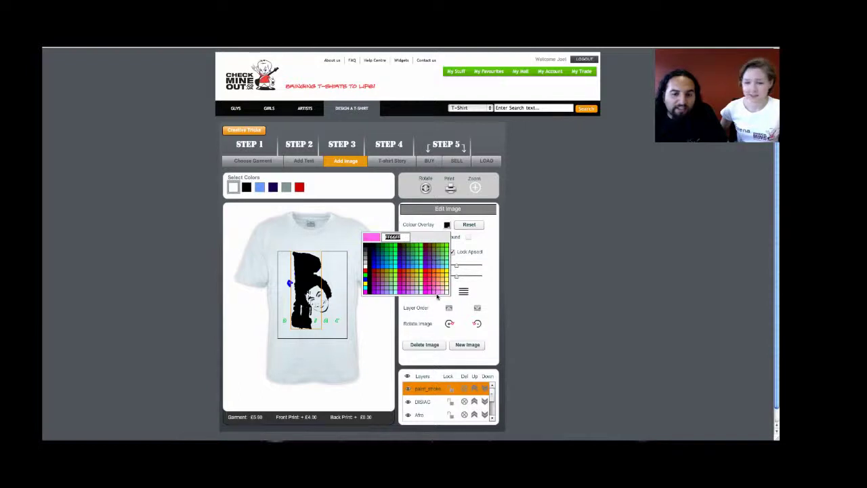
click(440, 293)
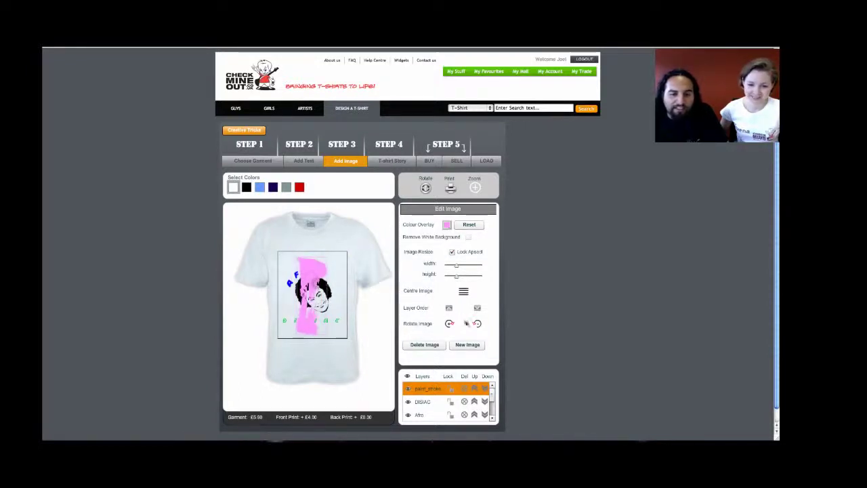
click(451, 324)
click(451, 324)
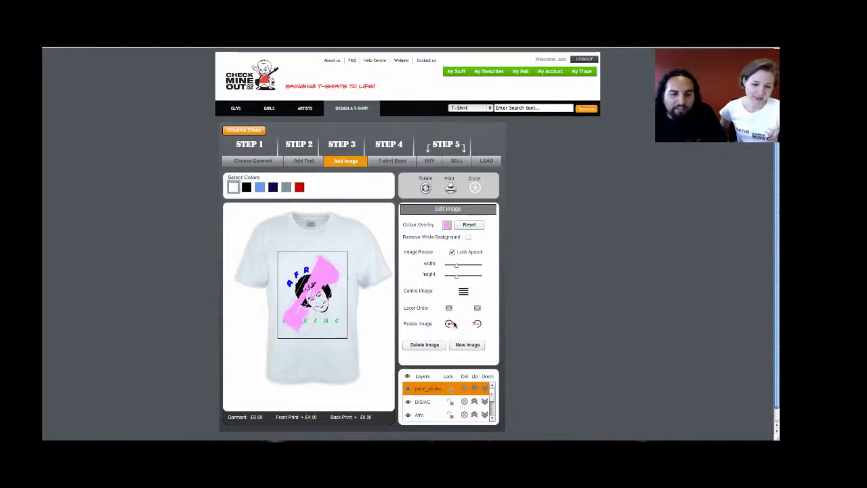
click(451, 324)
click(451, 323)
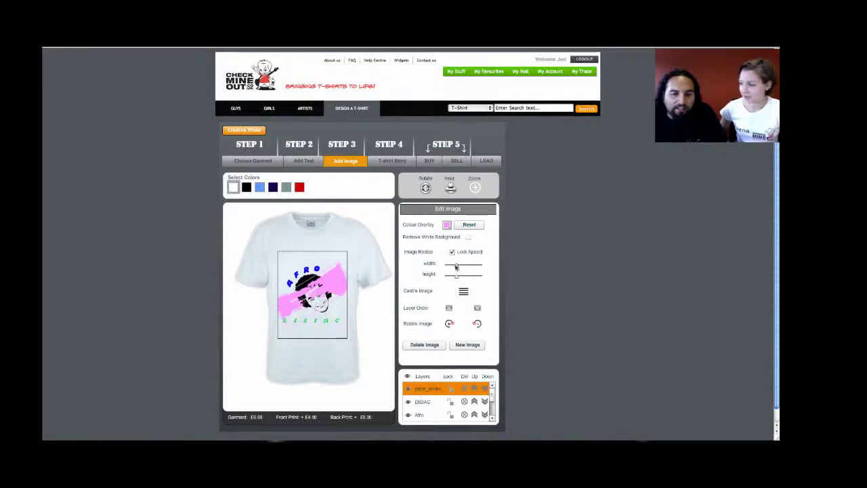
Step: Shrink the pink paint stroke with its proportions locked and place it over the Afro text
drag(455, 267, 453, 265)
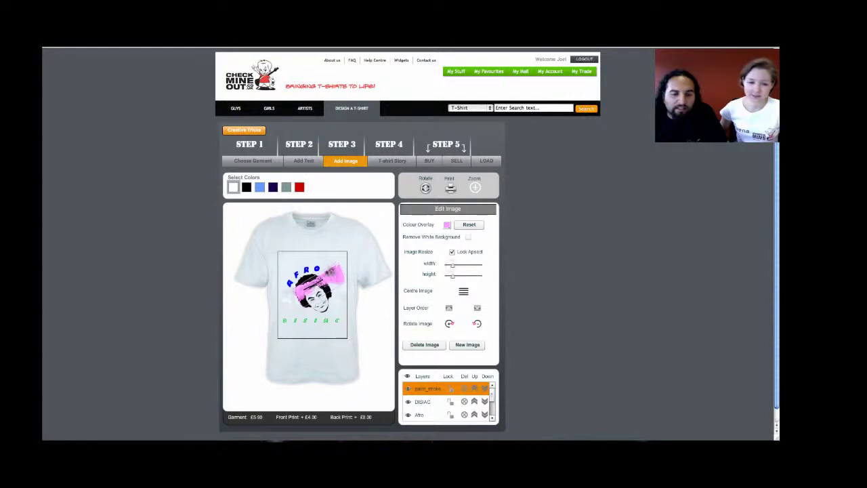
drag(316, 269, 315, 261)
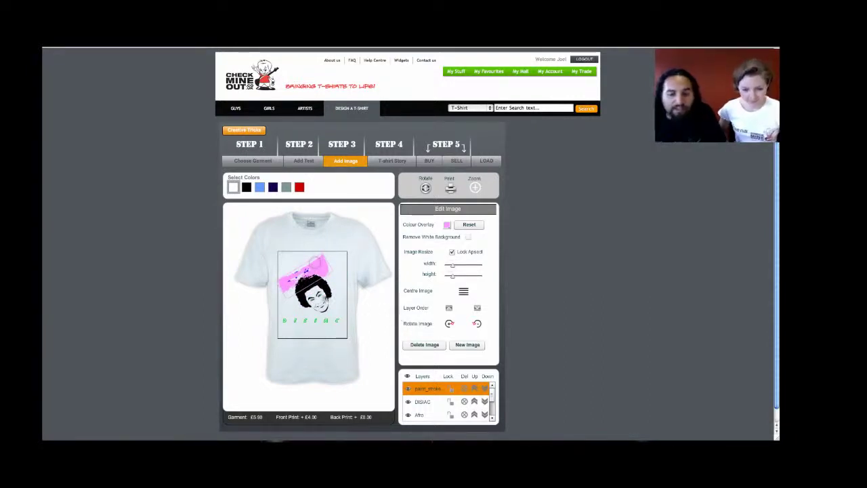
drag(314, 261, 314, 264)
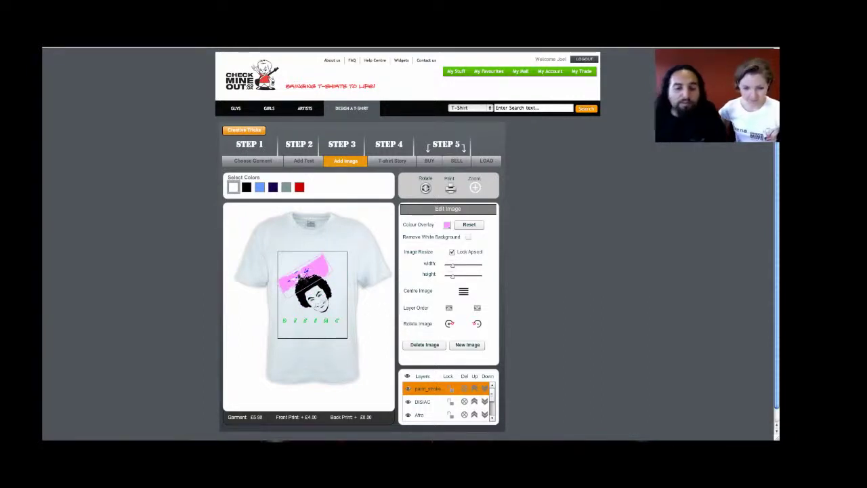
Step: Send the paint stroke layer behind the DISIAC text, the Afro text and the face image
click(486, 391)
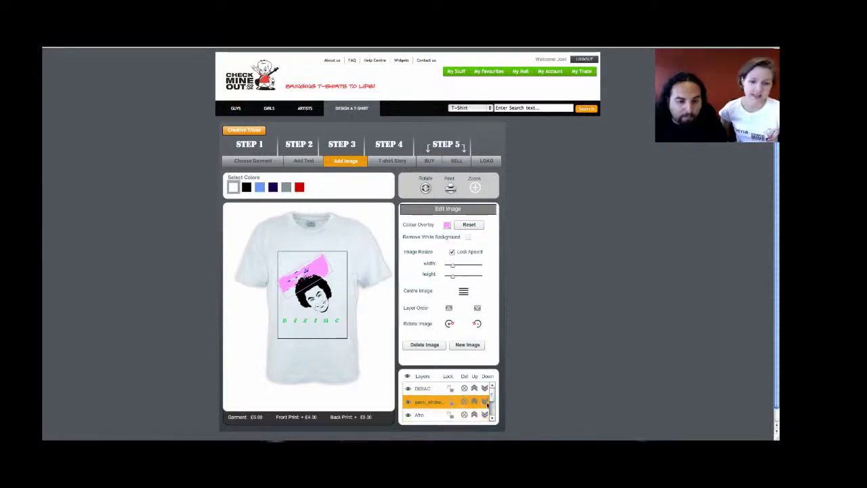
click(485, 402)
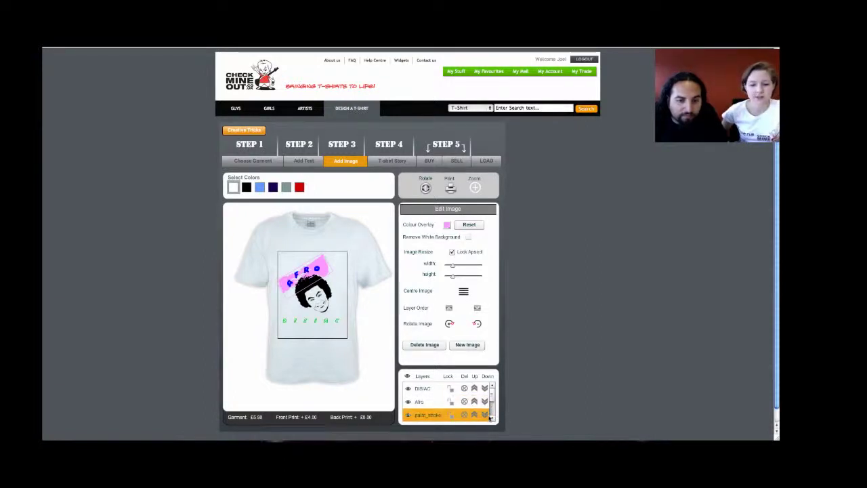
click(492, 418)
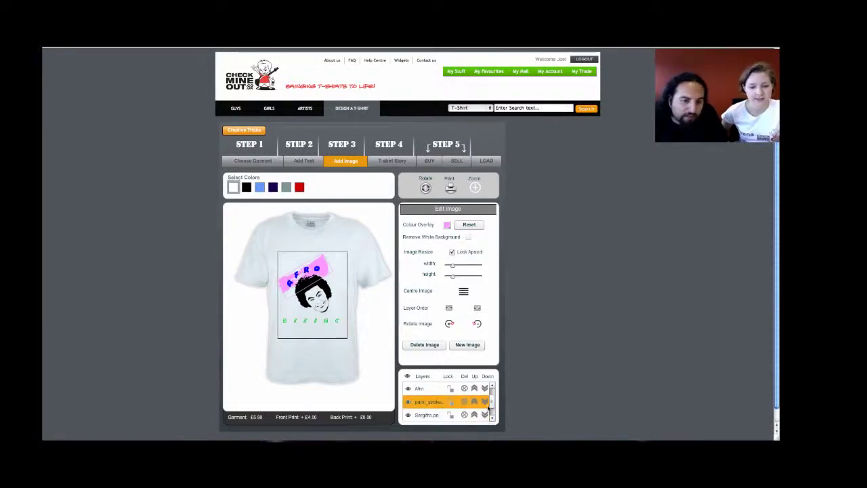
click(485, 401)
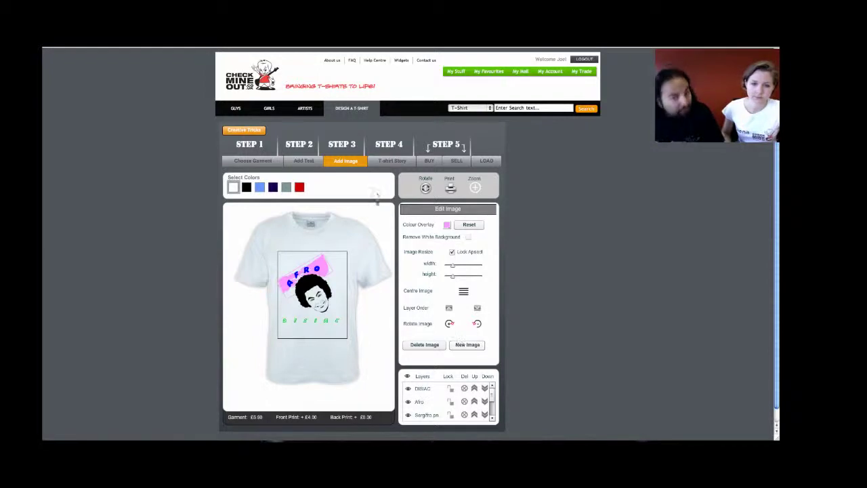
Step: Write the T-shirt story "This is our boss, we like his hair so we made him a t-shirt to show him we care." and add "awwww."
click(384, 162)
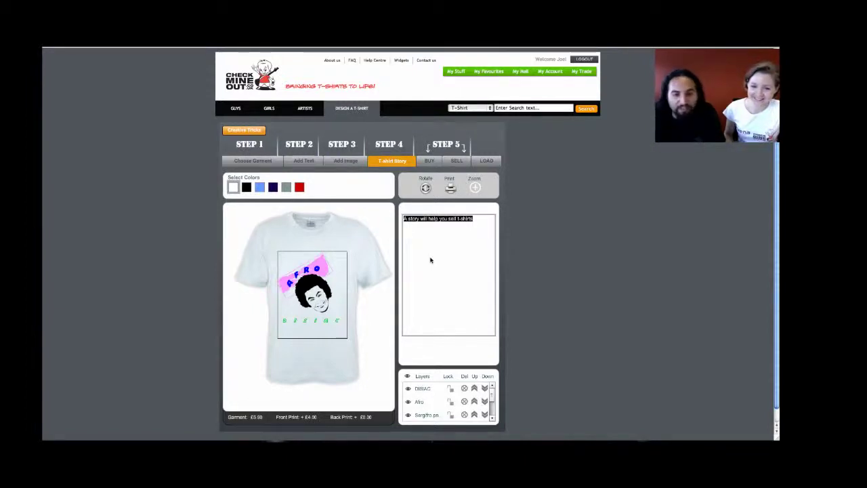
text(This is our boss, we like his h)
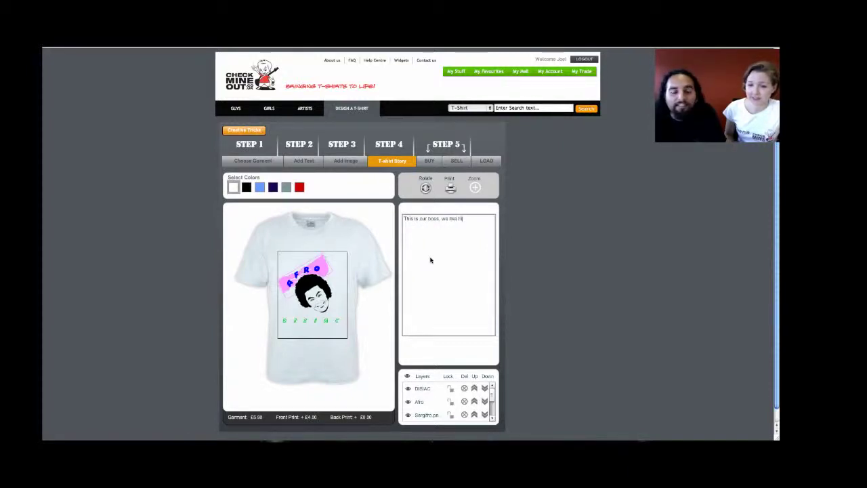
text(air so we made him a t)
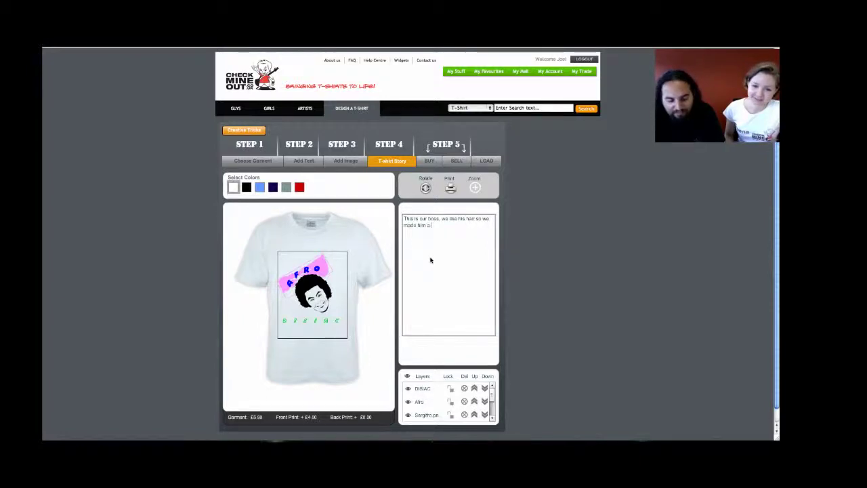
text(-shirt to sho)
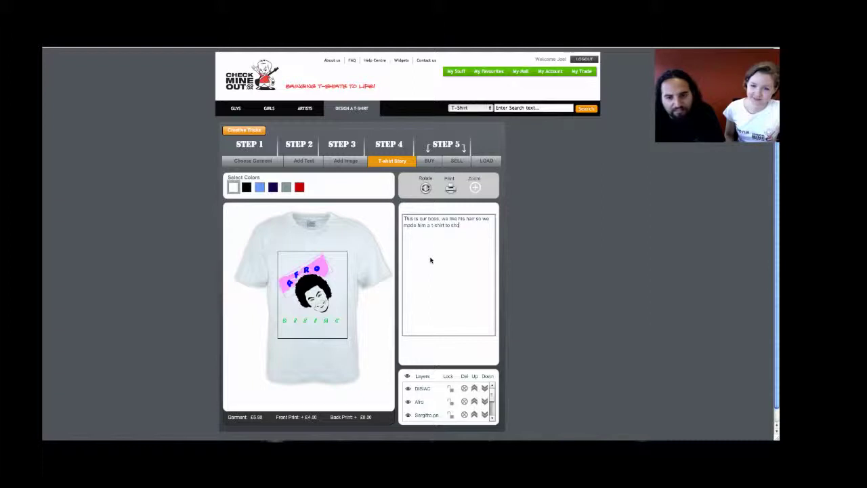
text(w him we care.)
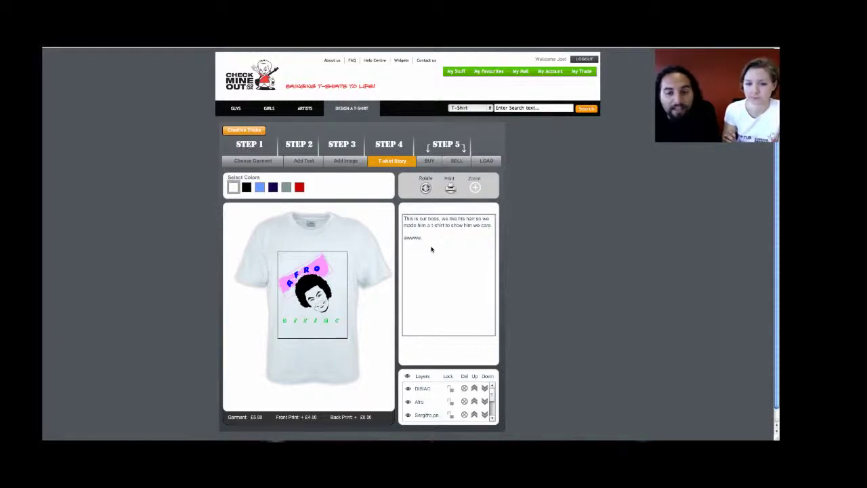
Step: Turn the shirt to its back and add the laughing face from the Smileys clip art category
click(425, 189)
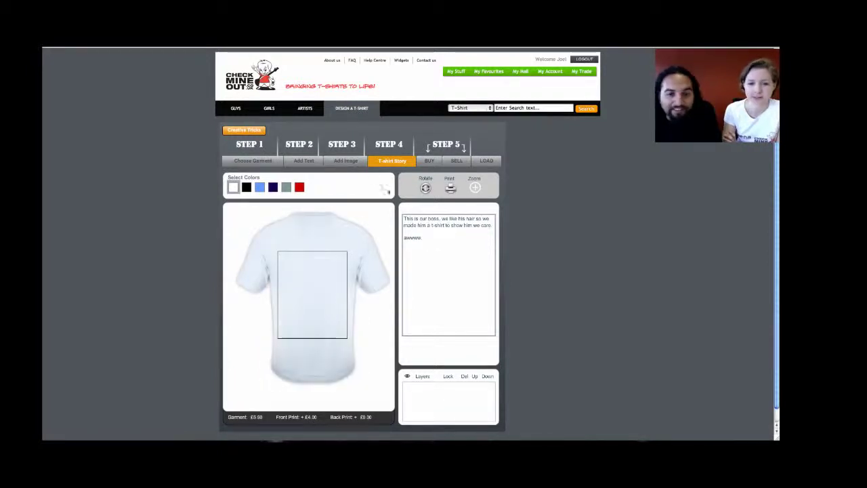
click(346, 160)
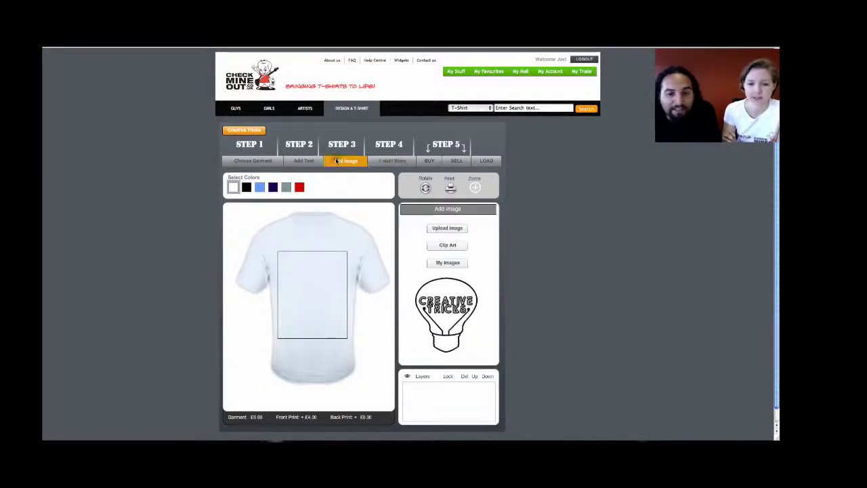
click(451, 247)
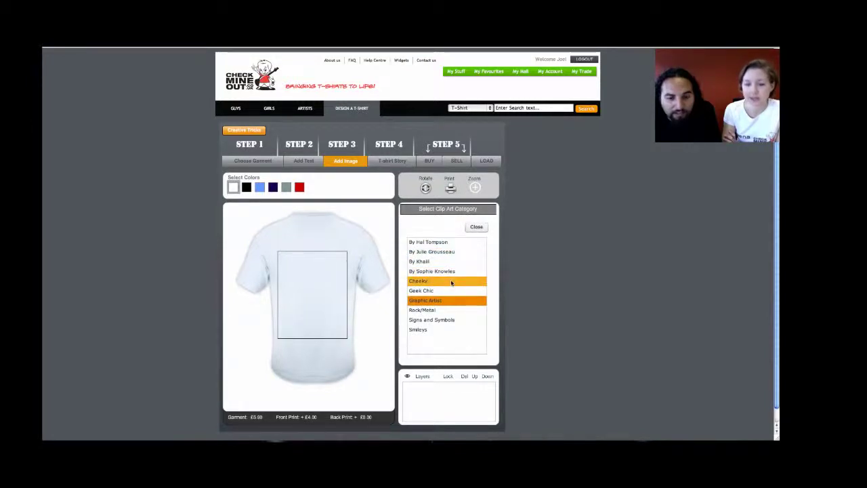
click(431, 330)
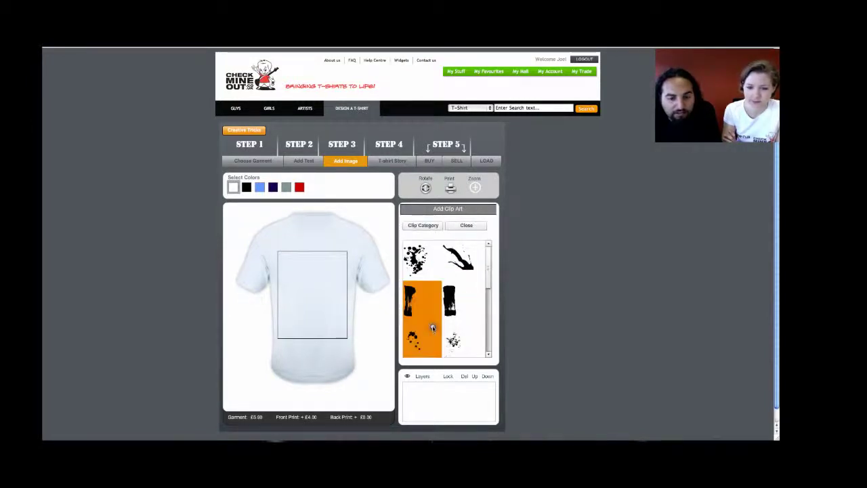
click(488, 355)
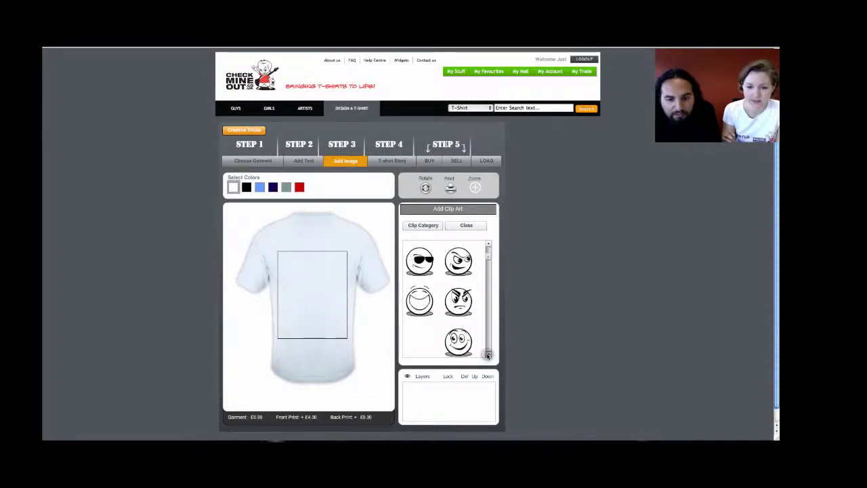
click(419, 300)
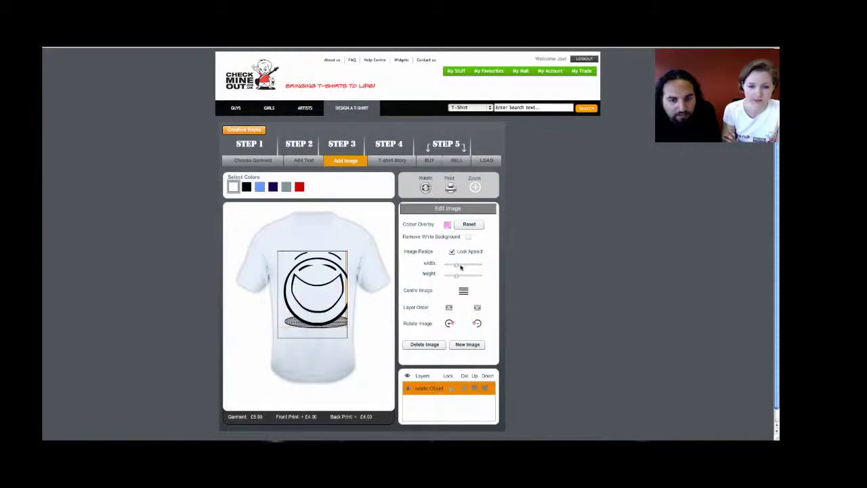
Step: Shrink the laughing smiley, place it near the middle of the back print area and colour it red
drag(461, 266, 451, 264)
drag(304, 278, 312, 292)
click(447, 225)
click(364, 270)
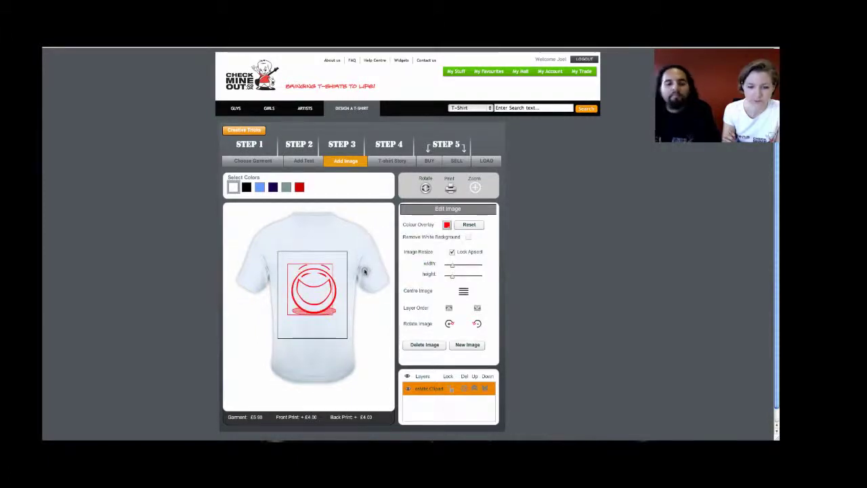
click(346, 270)
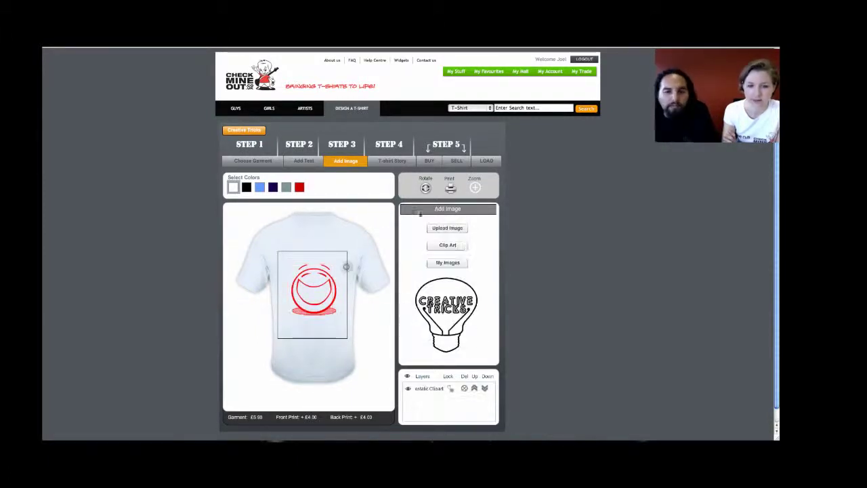
Step: Review the finished designs on the shirt's front and back
click(426, 188)
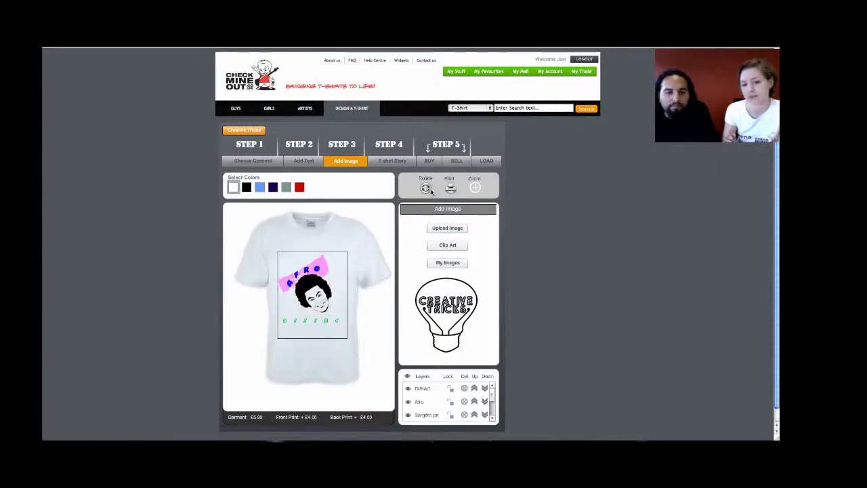
click(425, 188)
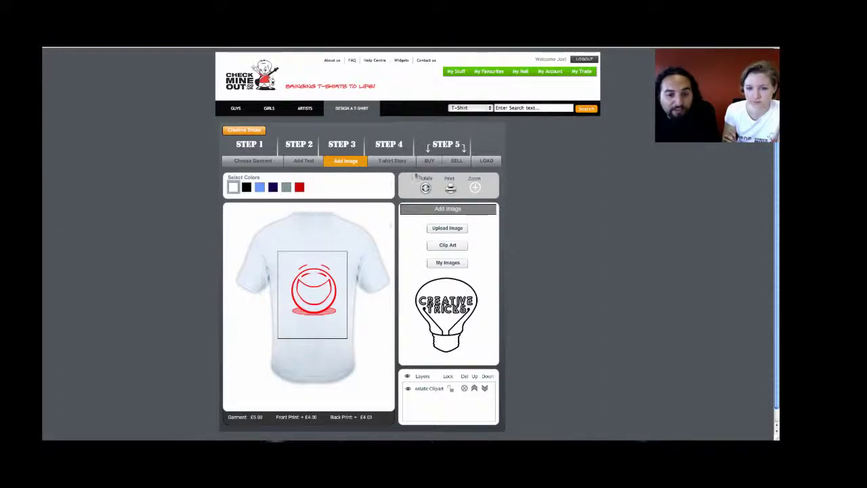
click(424, 187)
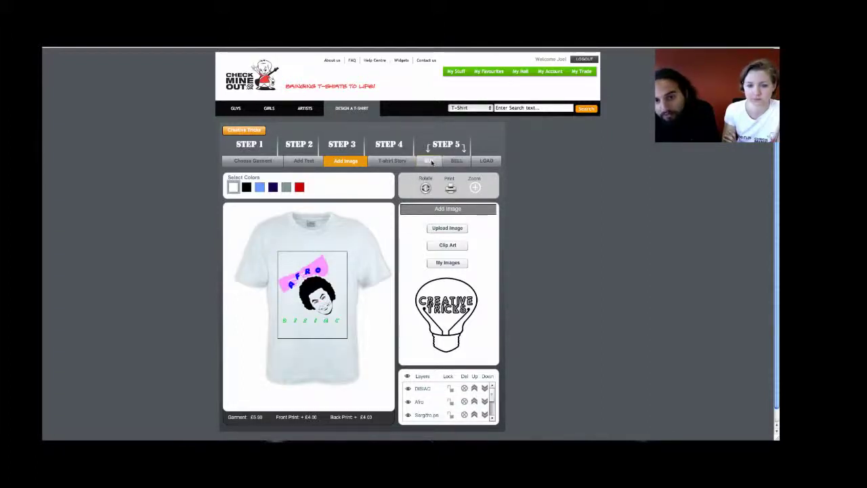
Step: Enter purchase quantities of 2 small, 5 medium and 5 large shirts to calculate the order price
click(430, 161)
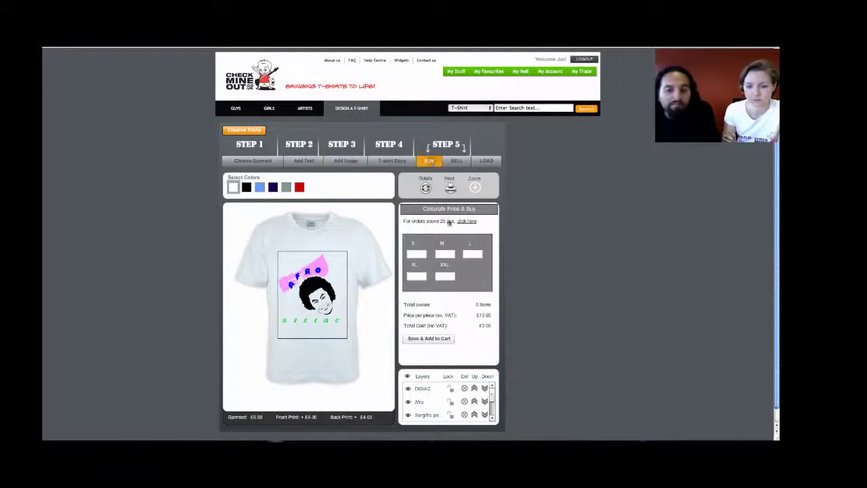
click(472, 254)
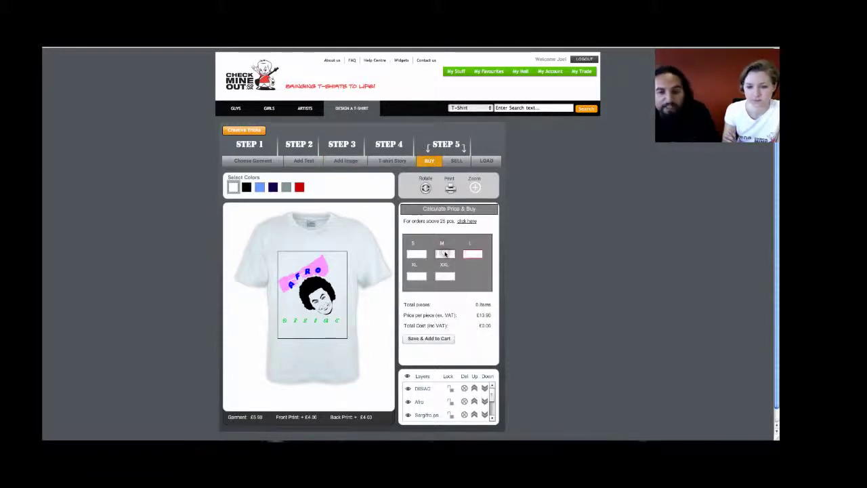
click(445, 254)
text(5)
click(472, 254)
text(5)
click(415, 256)
text(2)
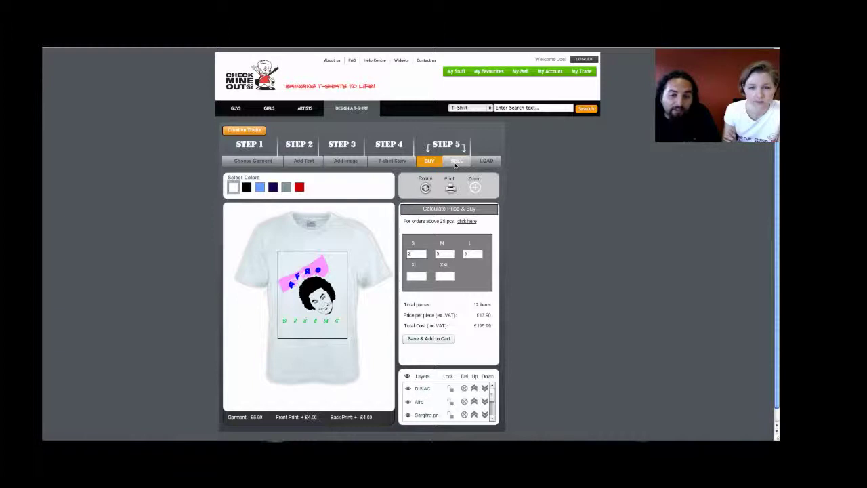
Step: Name the design "Afrosergio" for selling and save it
click(456, 163)
click(456, 228)
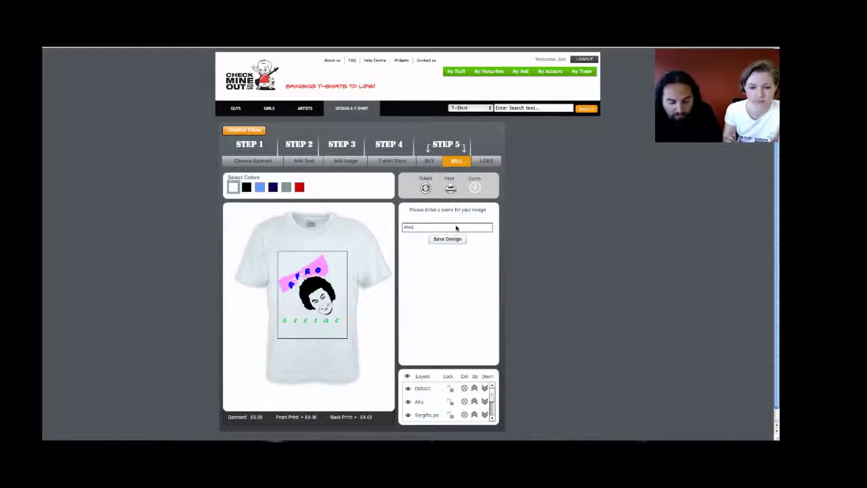
text(Afrosergio)
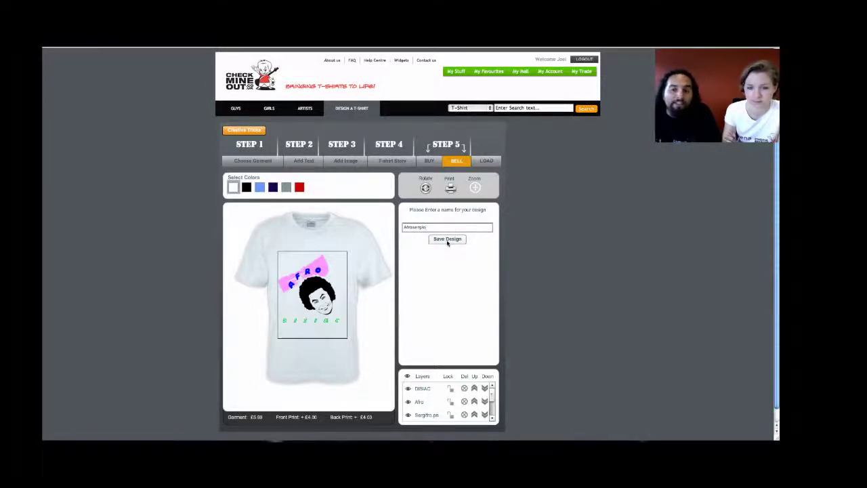
click(447, 239)
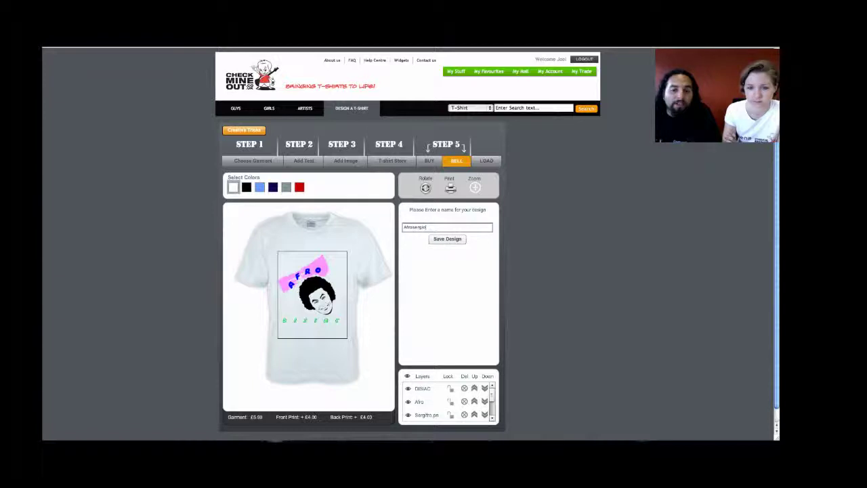
click(446, 239)
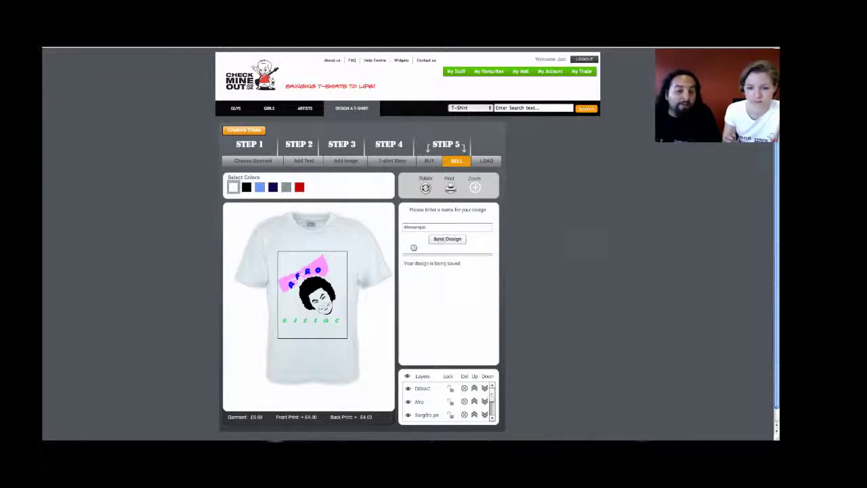